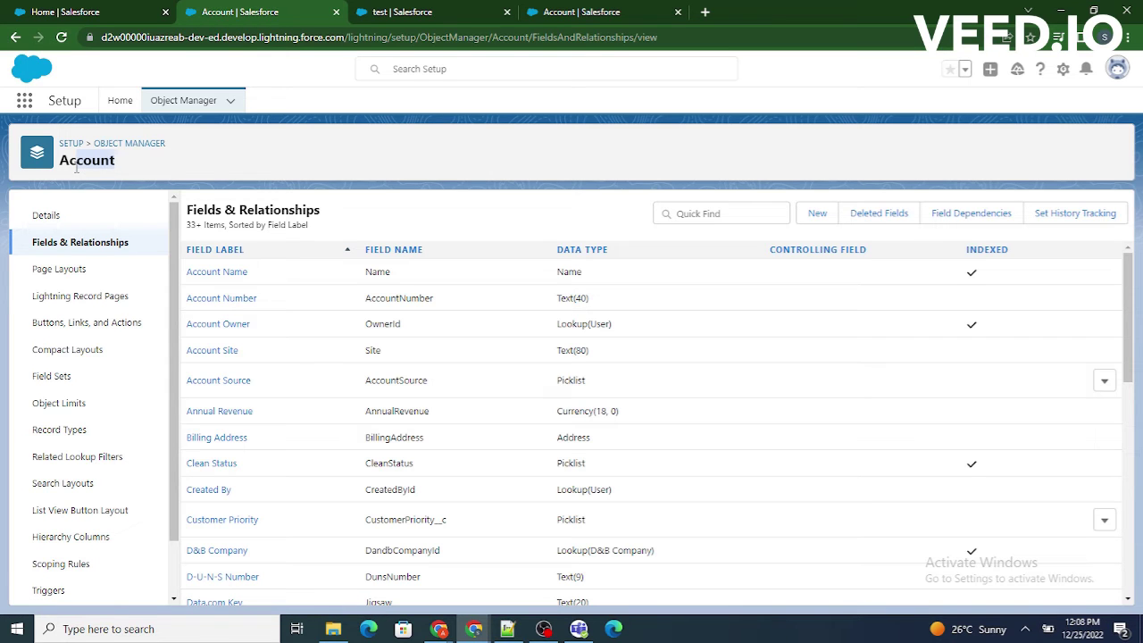
Clear the stray text selection on the Account object's Fields & Relationships page
click(265, 179)
Open Account Layout from Page Layouts, after highlighting the Marketing and Sales layout names
click(58, 277)
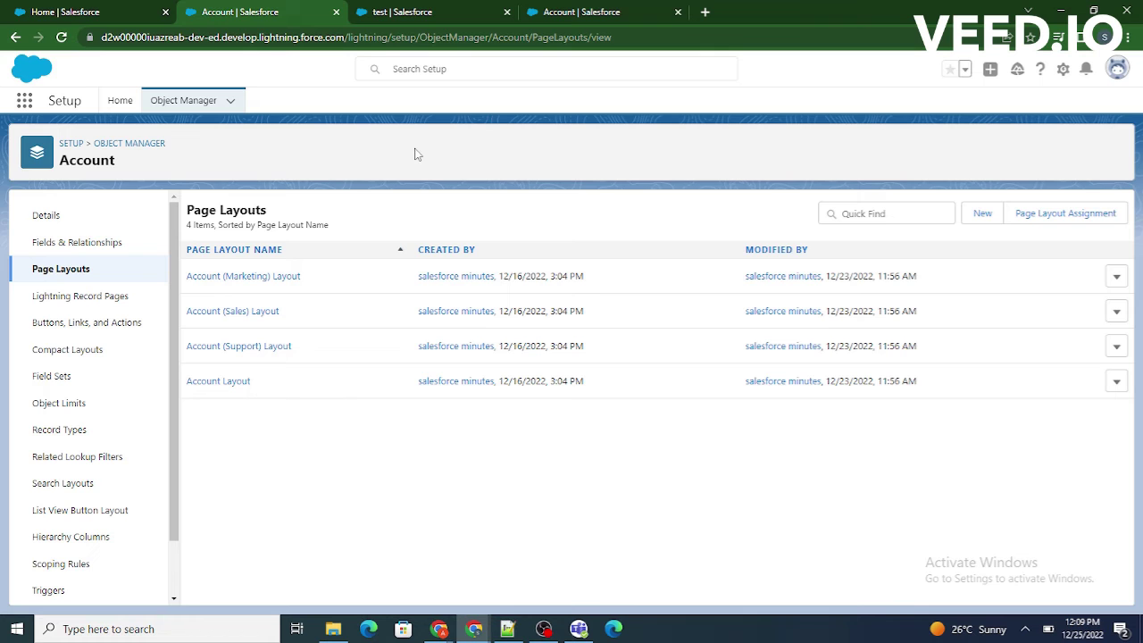
drag(301, 277, 187, 276)
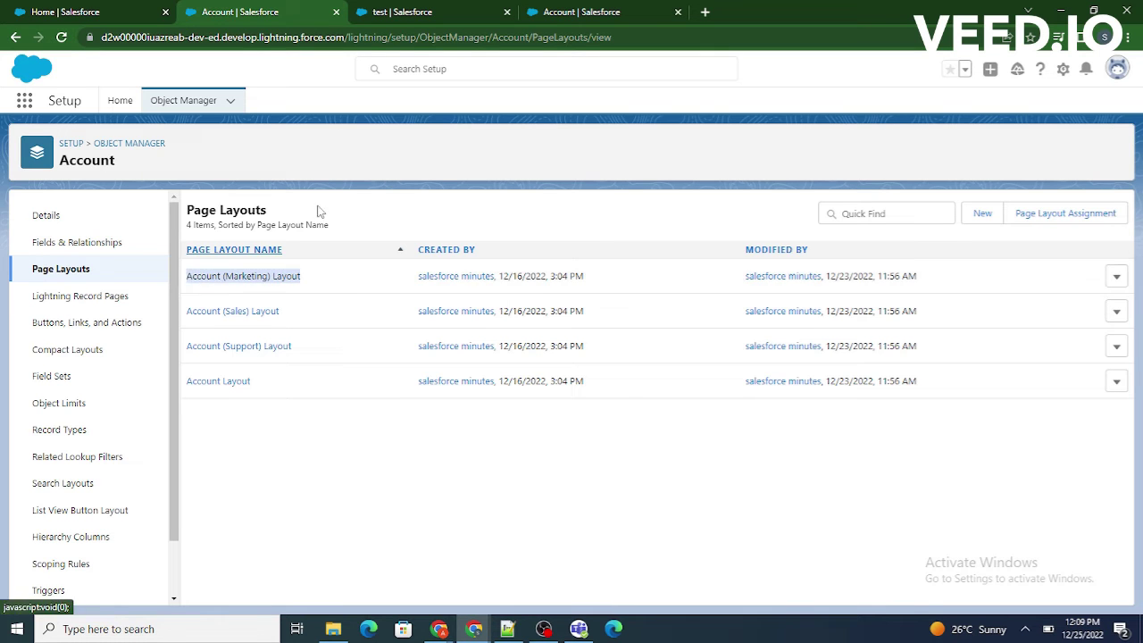
drag(290, 315, 183, 324)
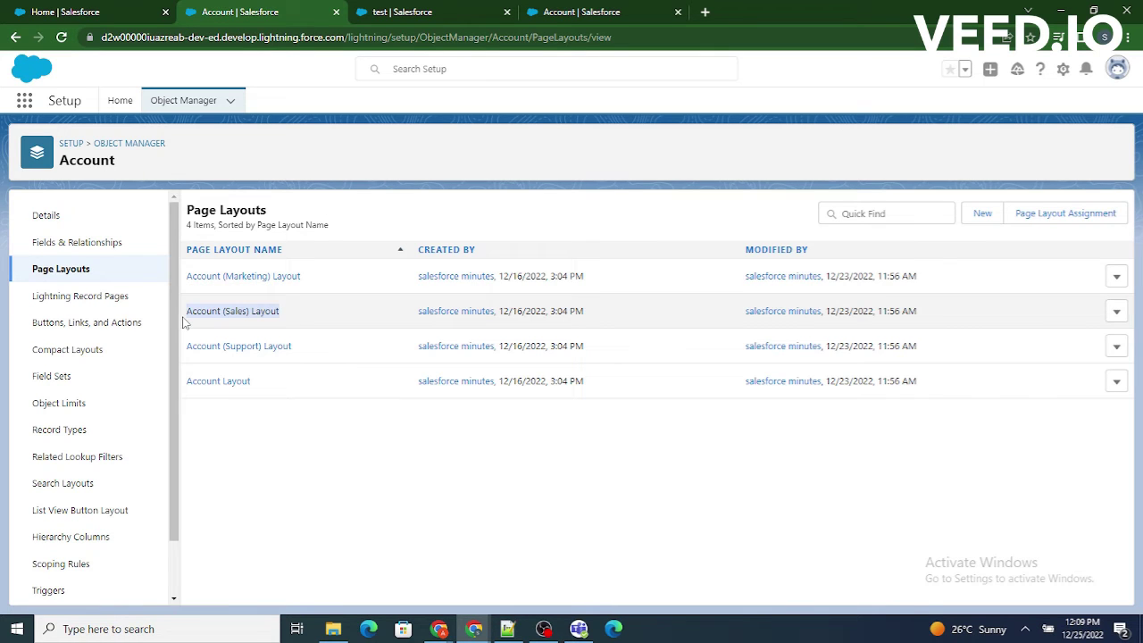
click(378, 160)
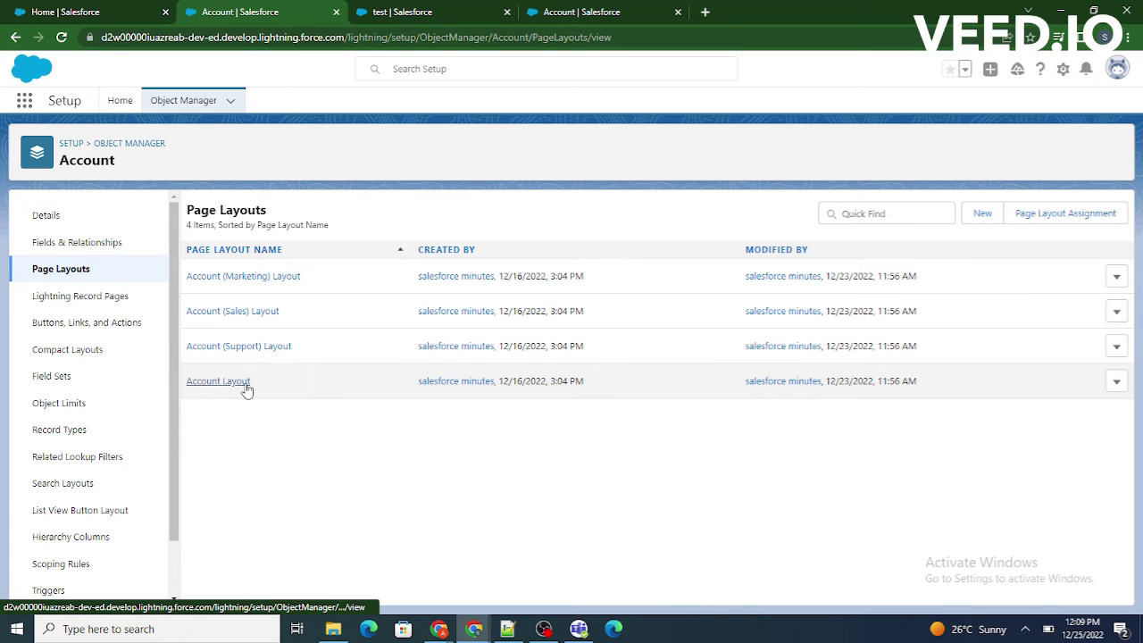
click(218, 382)
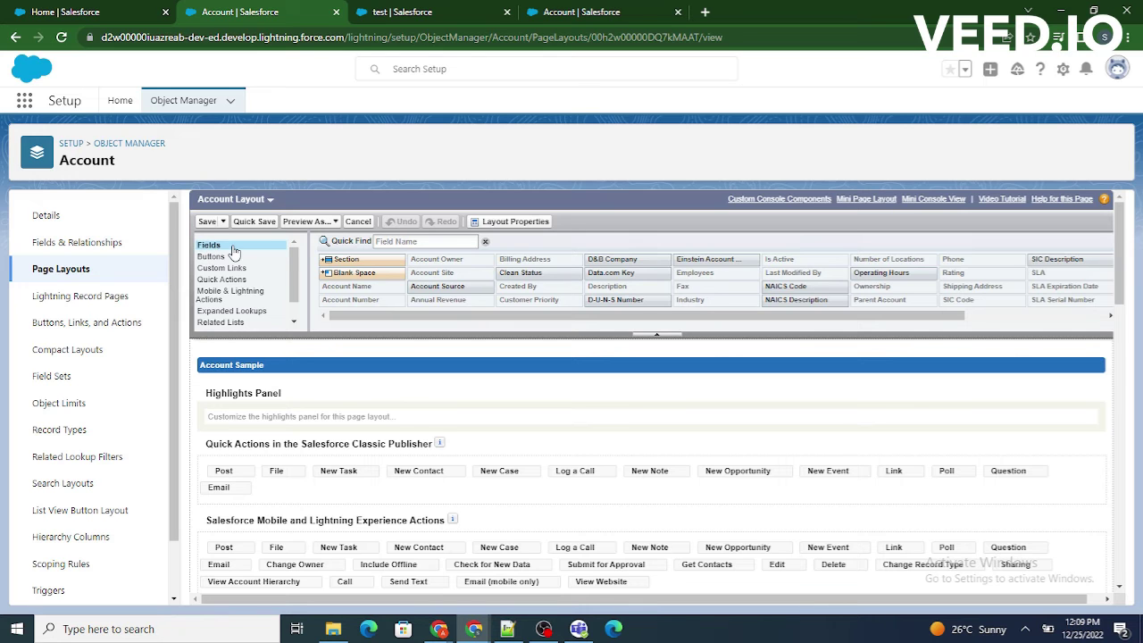
click(216, 257)
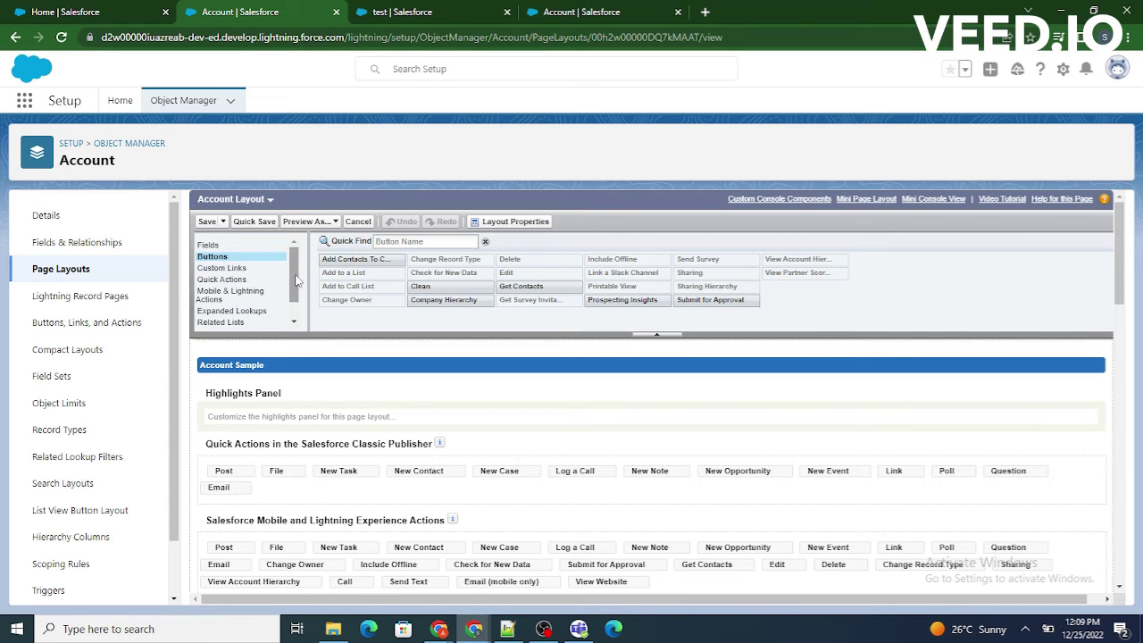
scroll(293, 308, down, 2)
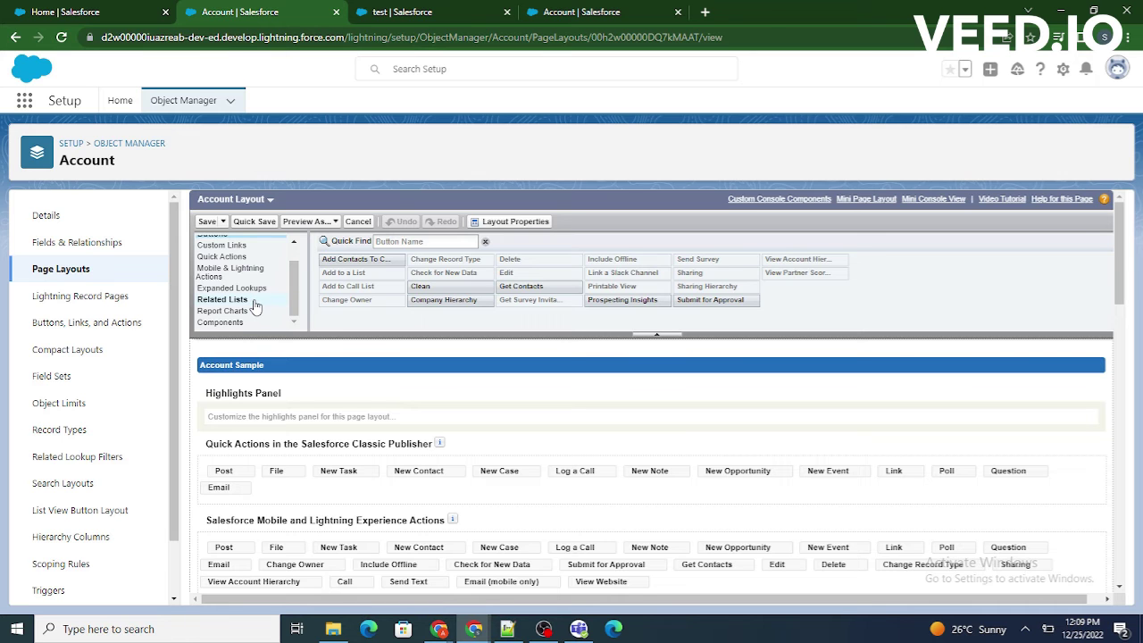
click(254, 307)
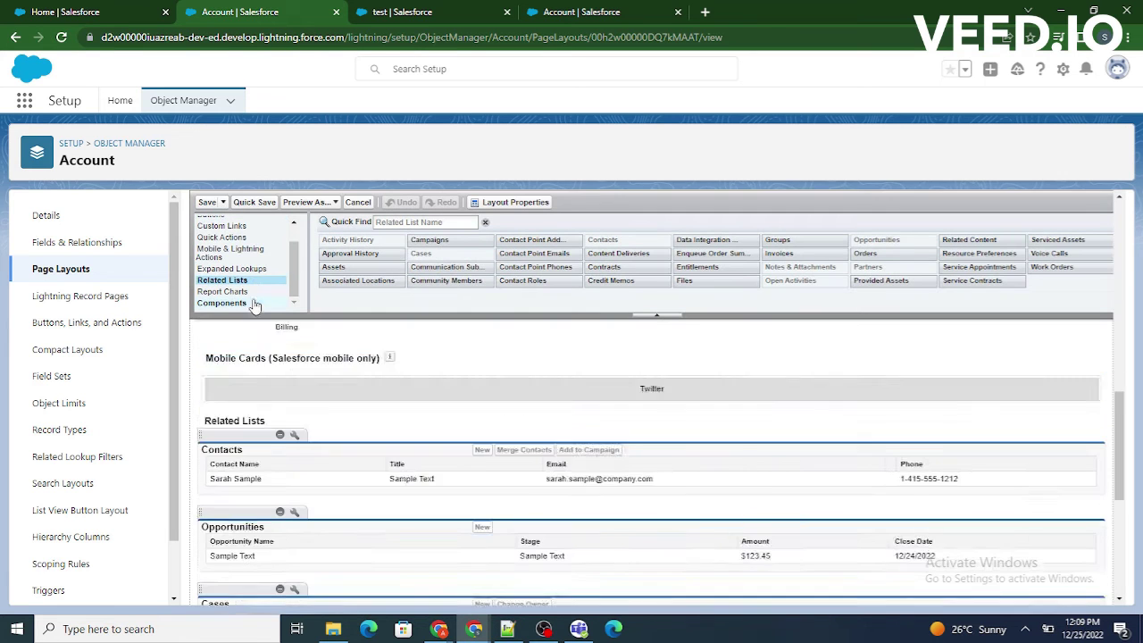
scroll(255, 268, up, 2)
click(227, 228)
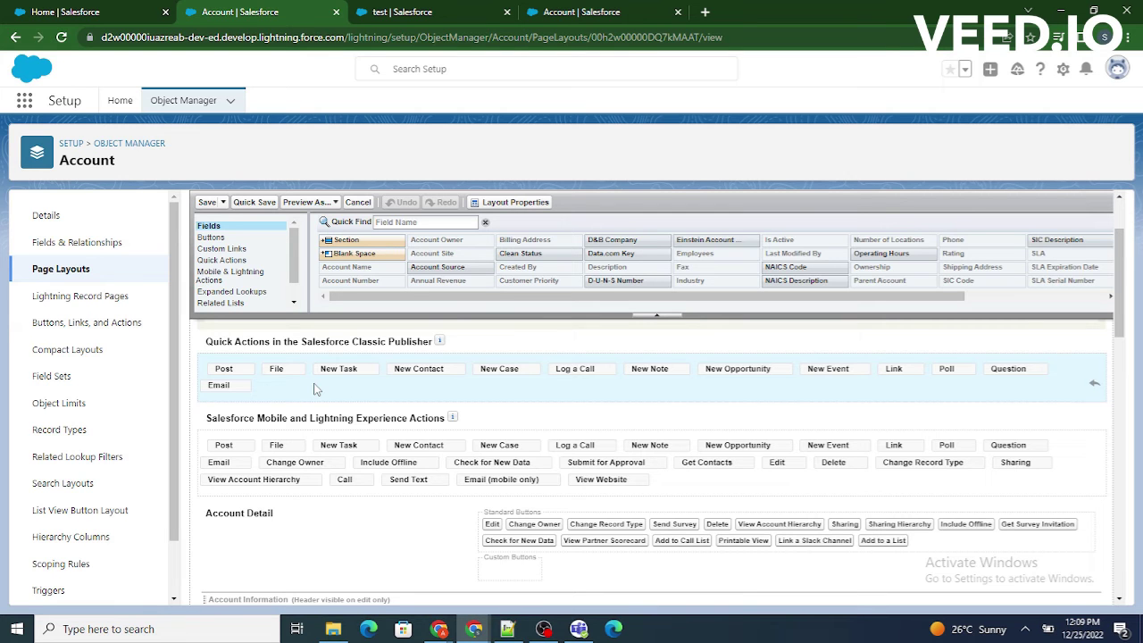
scroll(425, 492, down, 3)
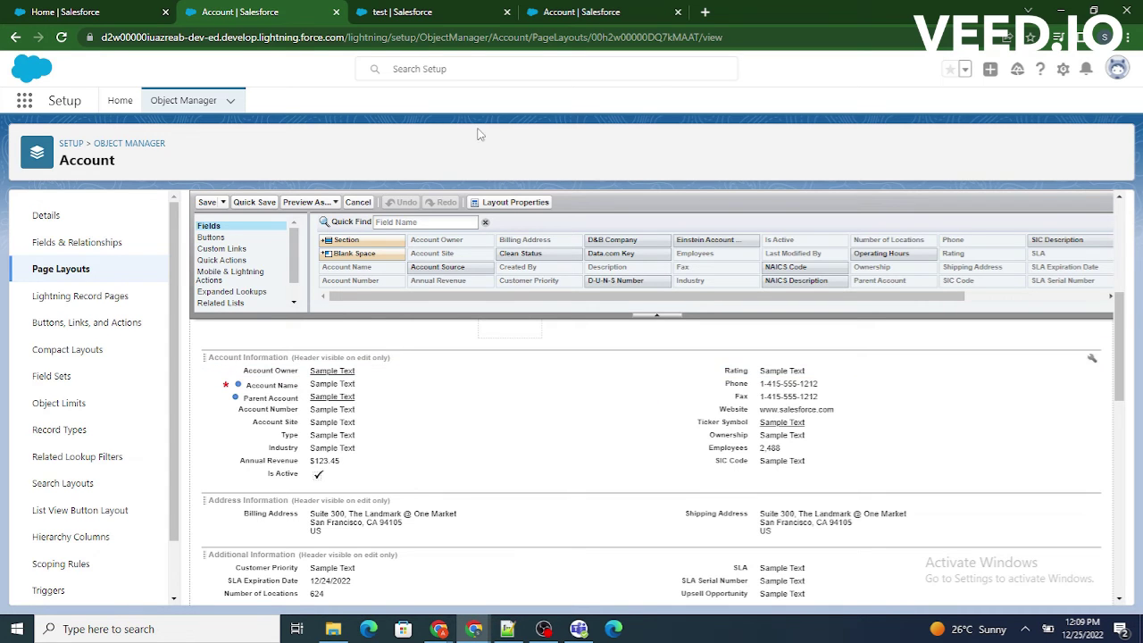
Highlight the Account Owner, Rating and Account Number labels on the test account record
click(409, 16)
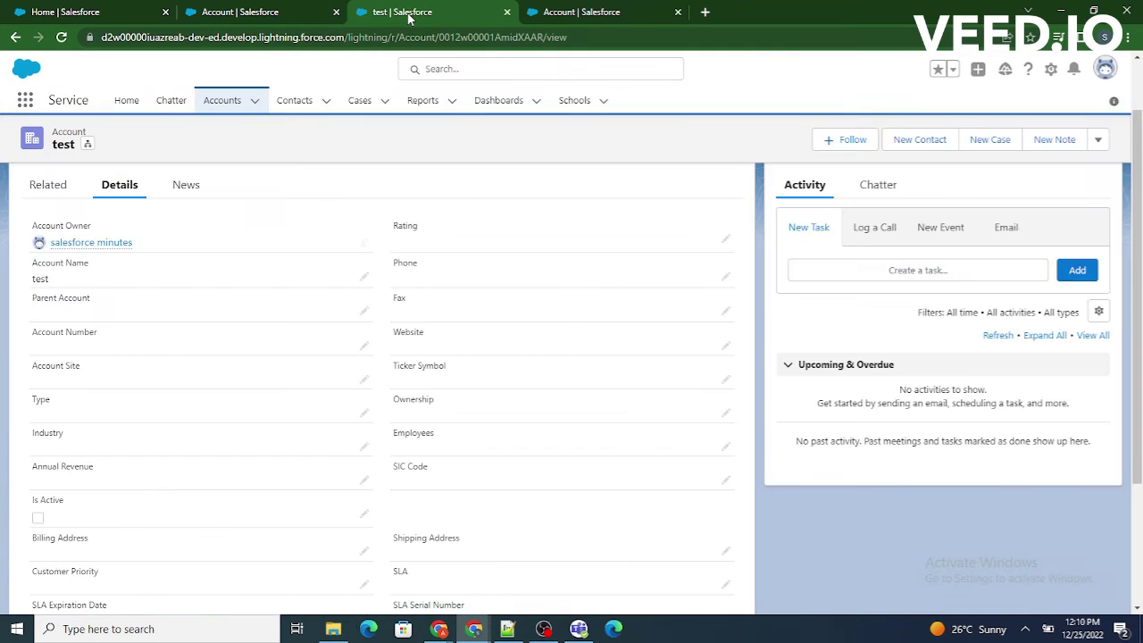
drag(34, 229, 75, 226)
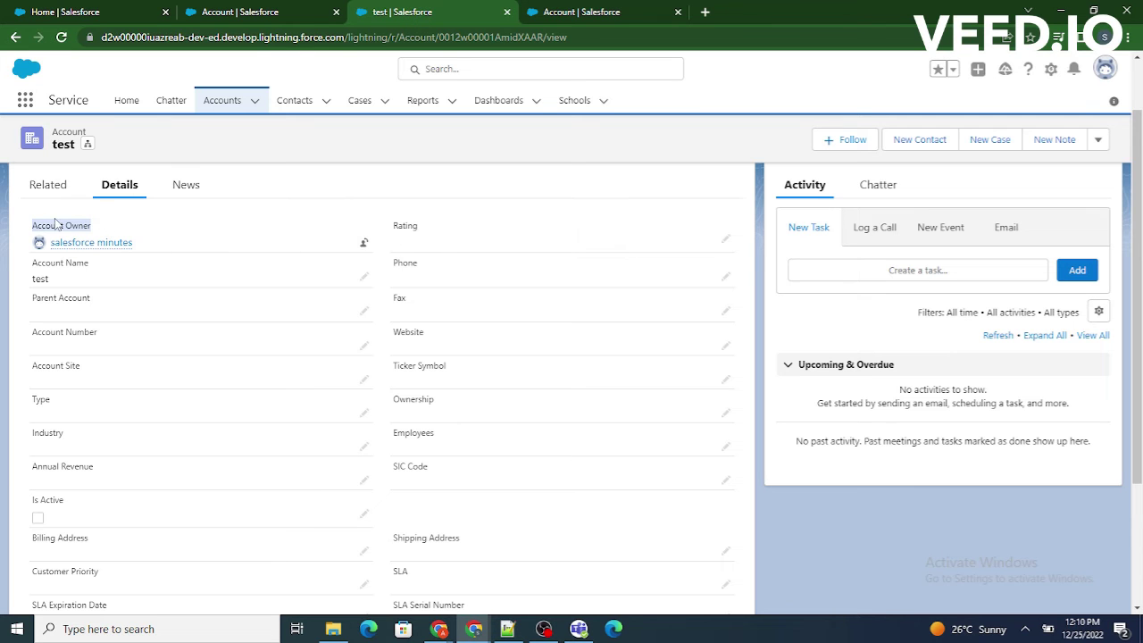
drag(427, 231, 393, 229)
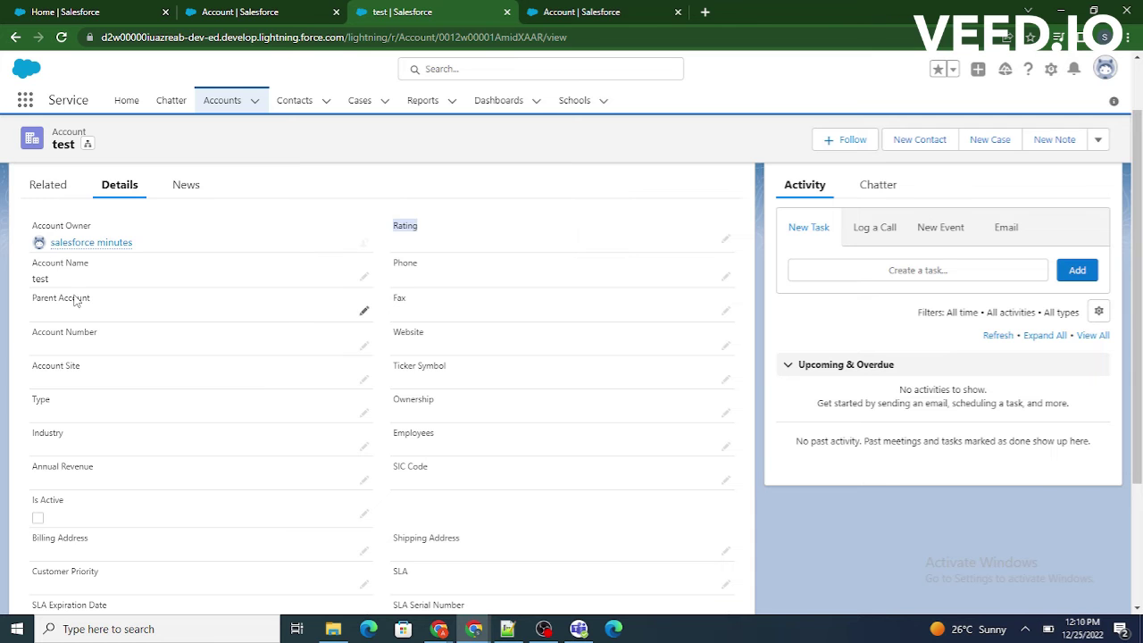
drag(98, 332, 28, 340)
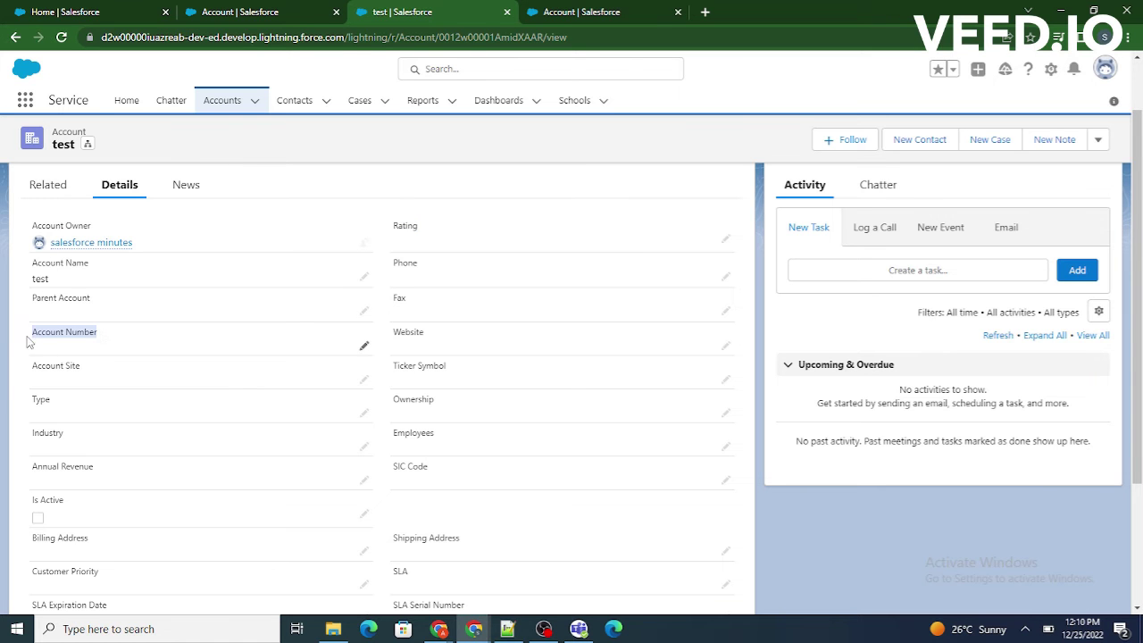
click(239, 9)
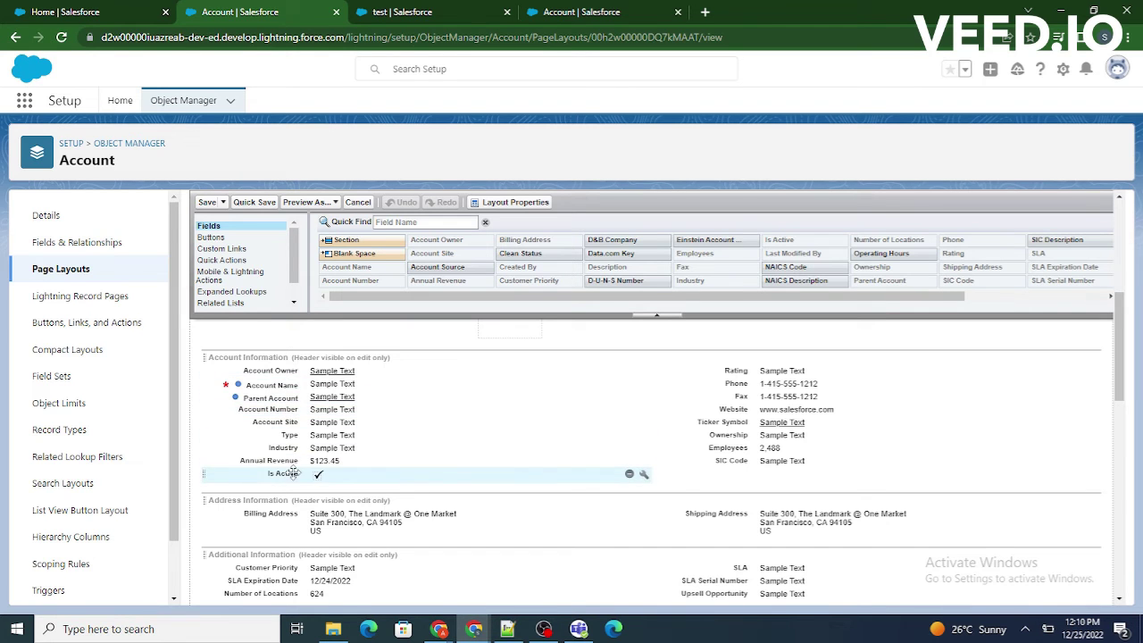
Compare record and layout editor, then highlight the Annual Revenue label below Industry
click(455, 10)
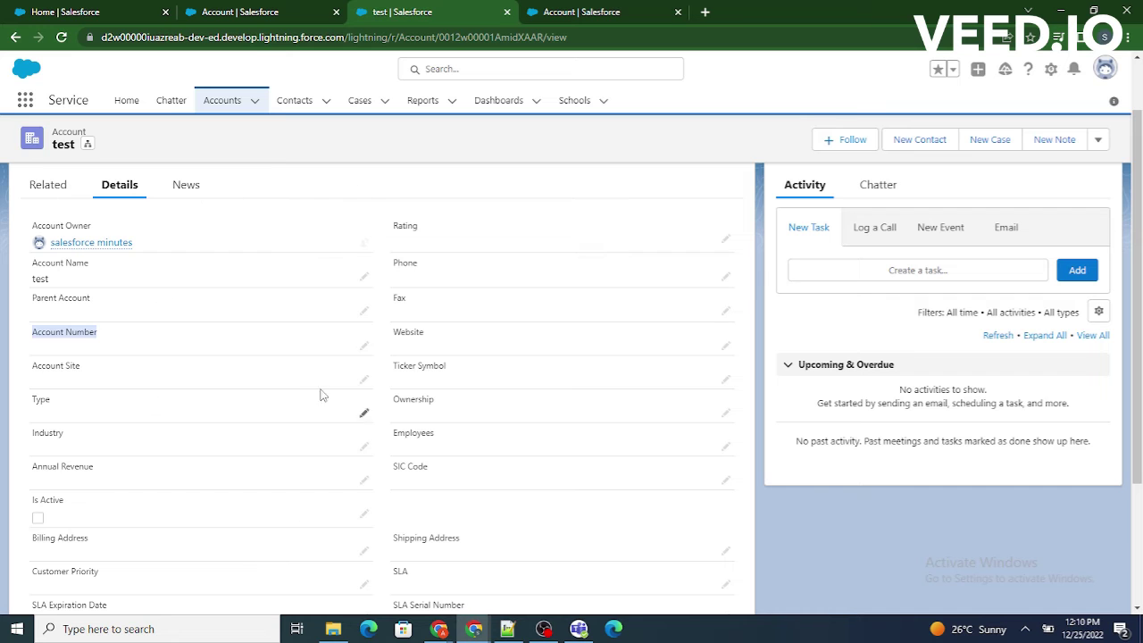
click(304, 139)
click(274, 11)
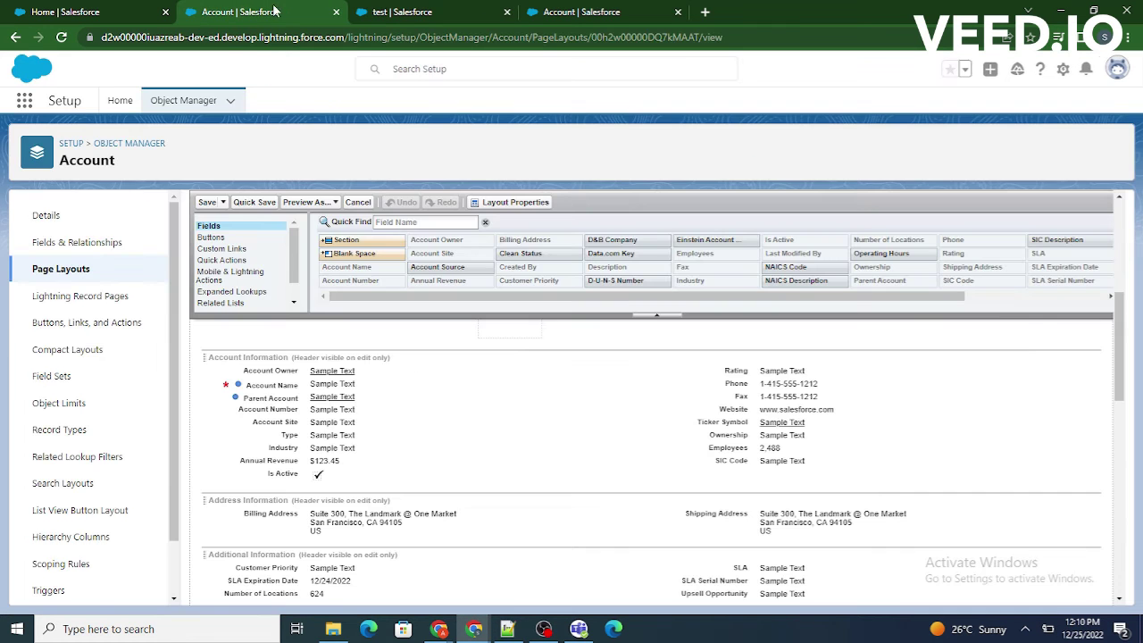
click(373, 10)
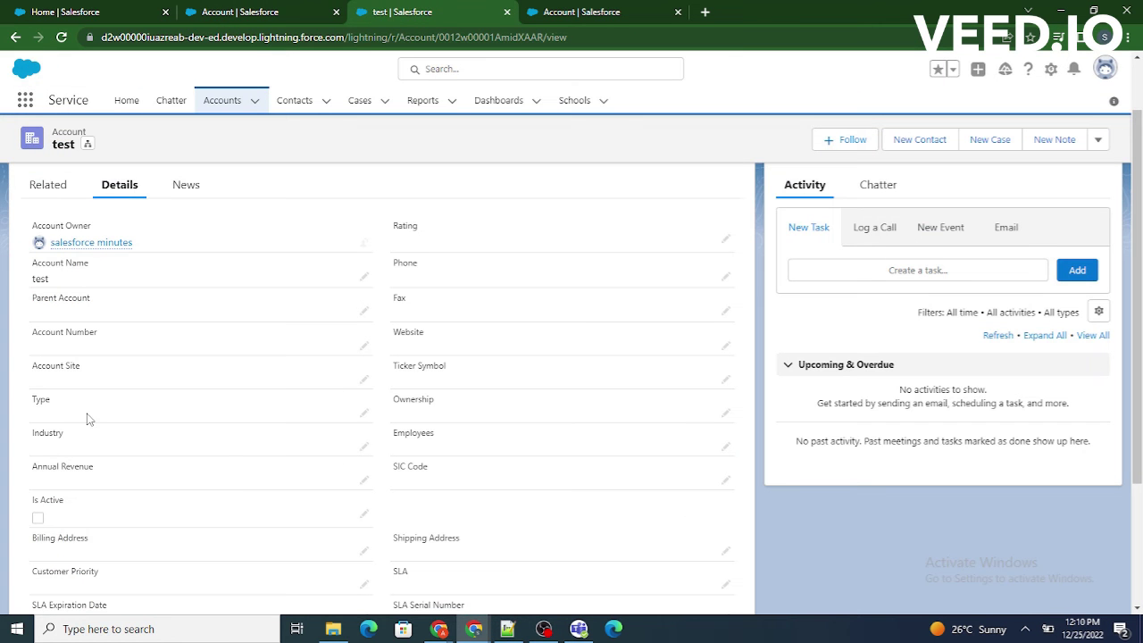
drag(106, 468, 31, 475)
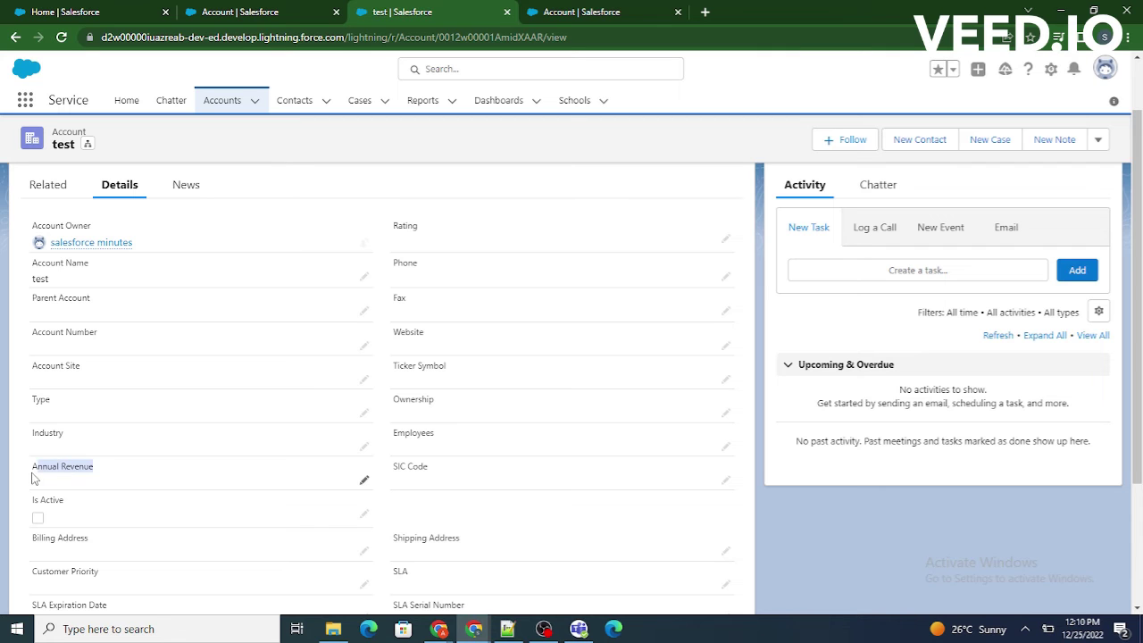
click(280, 151)
drag(39, 479, 32, 472)
click(295, 149)
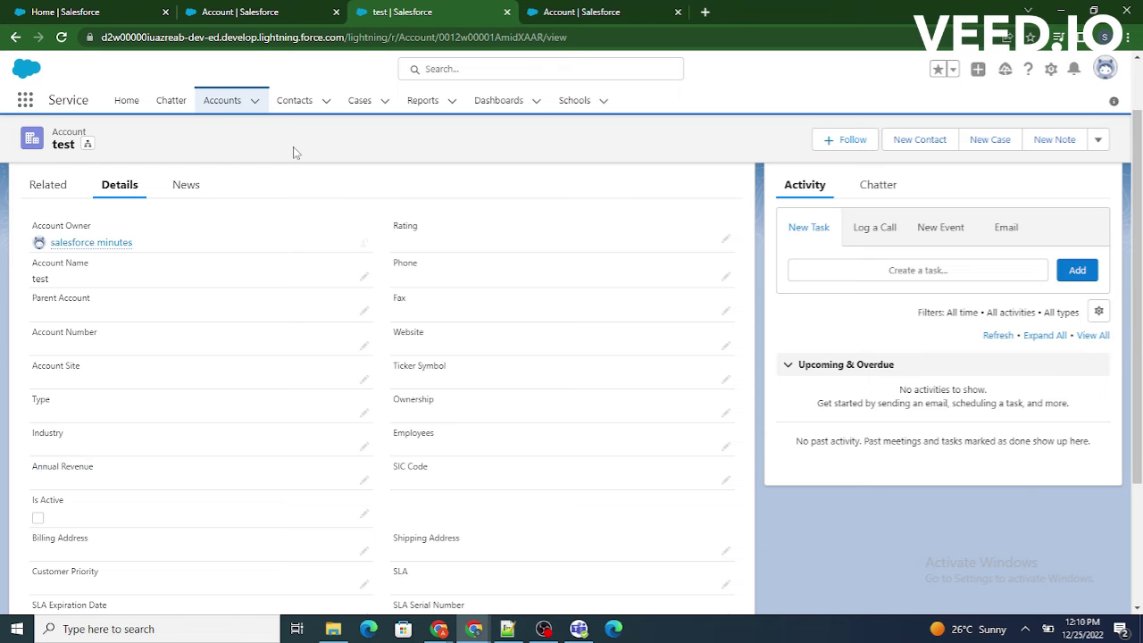
Drag Annual Revenue out of Account Information into the palette and save Account Layout
click(264, 16)
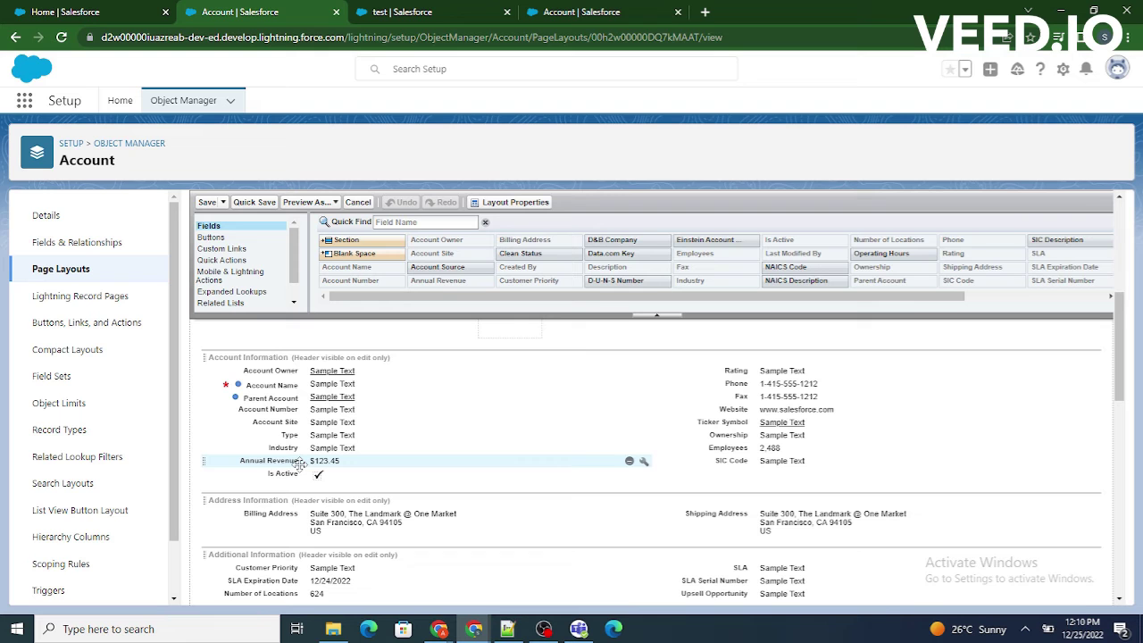
drag(299, 462, 417, 302)
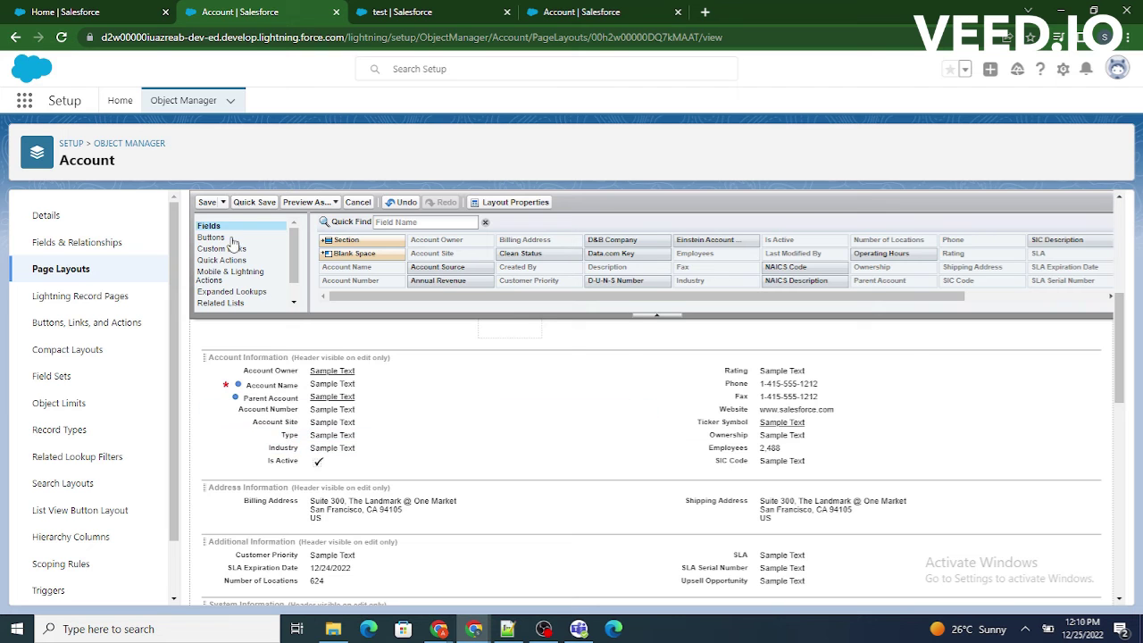
click(207, 202)
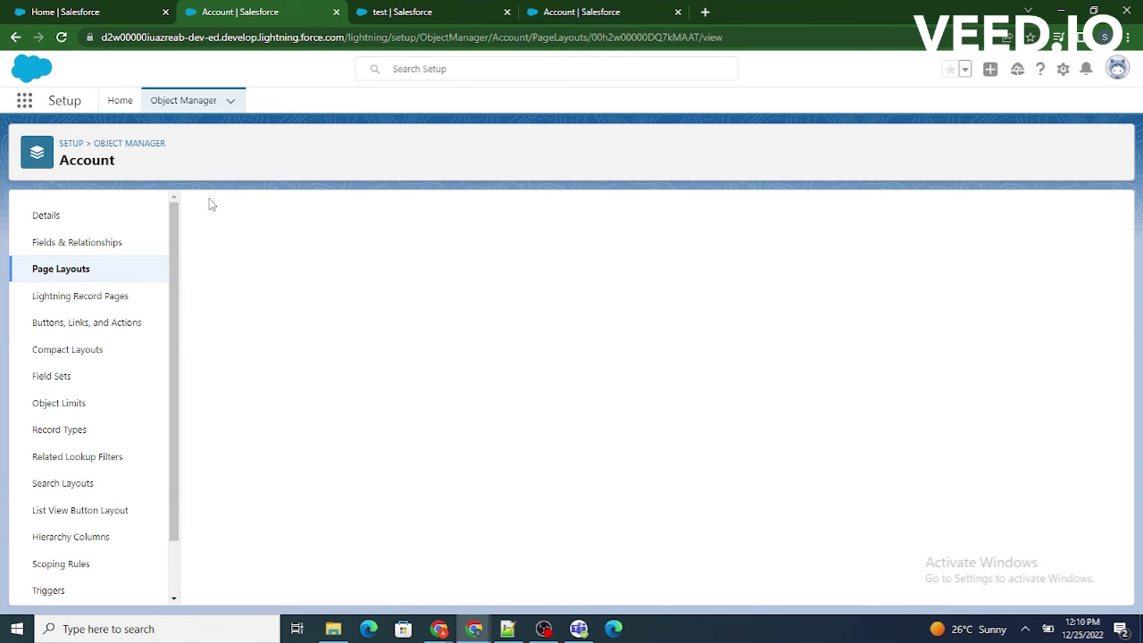
Search the App Launcher for 'Account' and open Accounts in a new tab
click(24, 104)
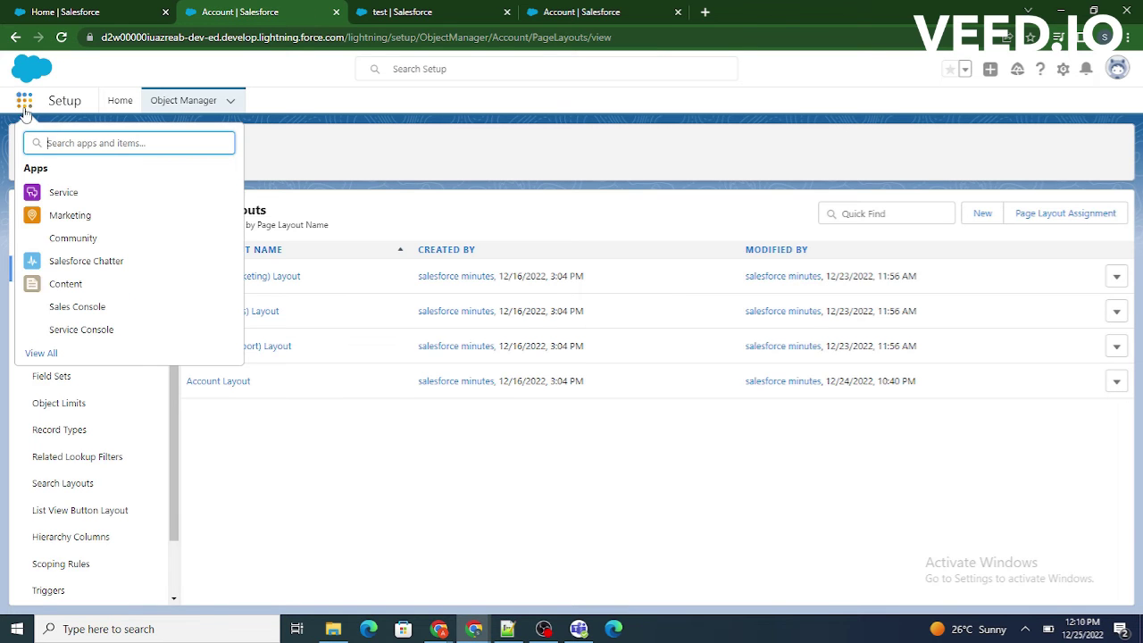
text(A)
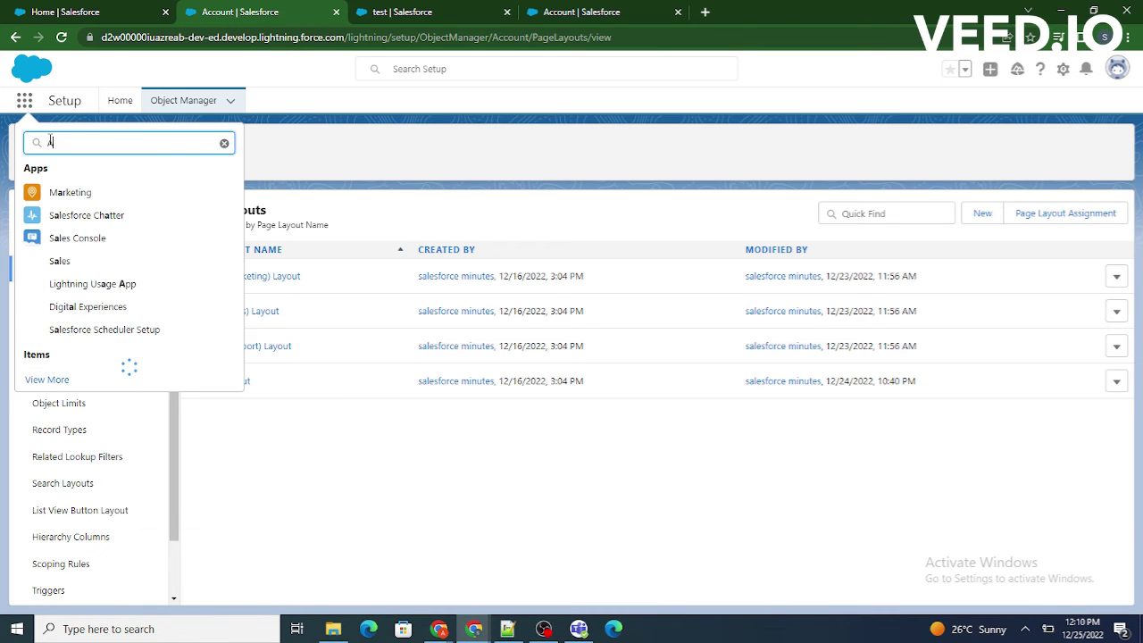
text(ccount)
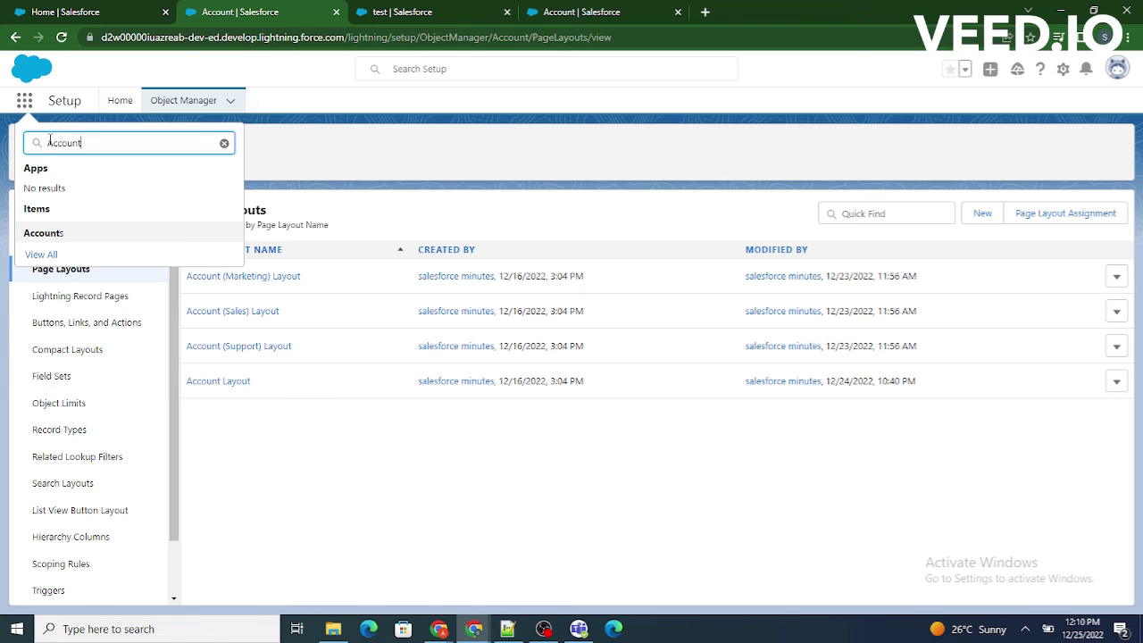
right_click(59, 231)
click(107, 241)
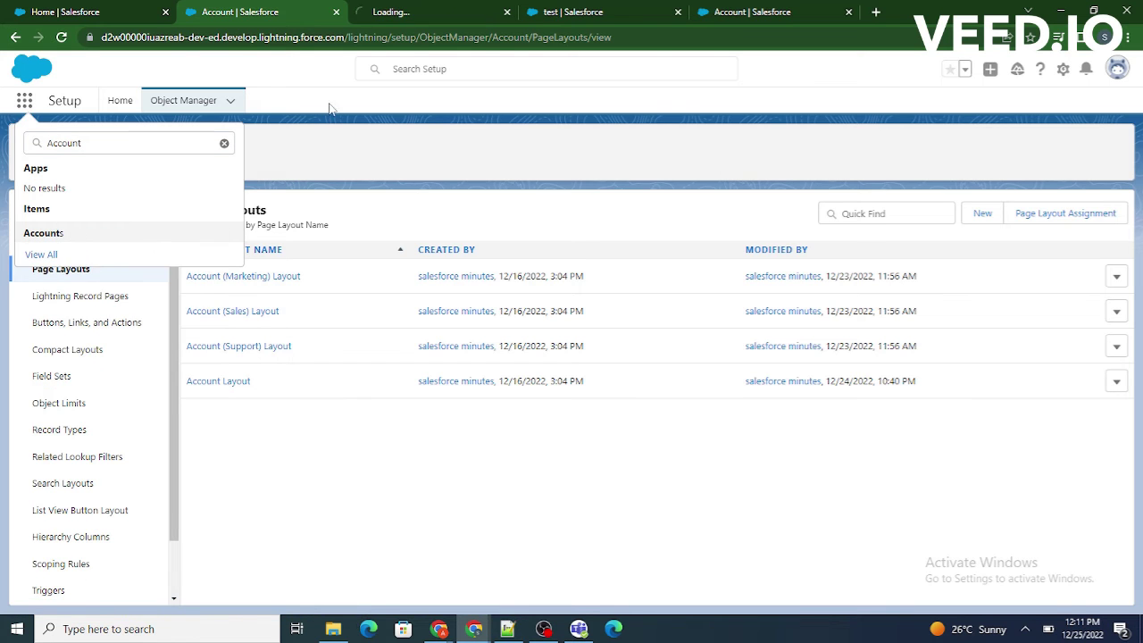
click(442, 18)
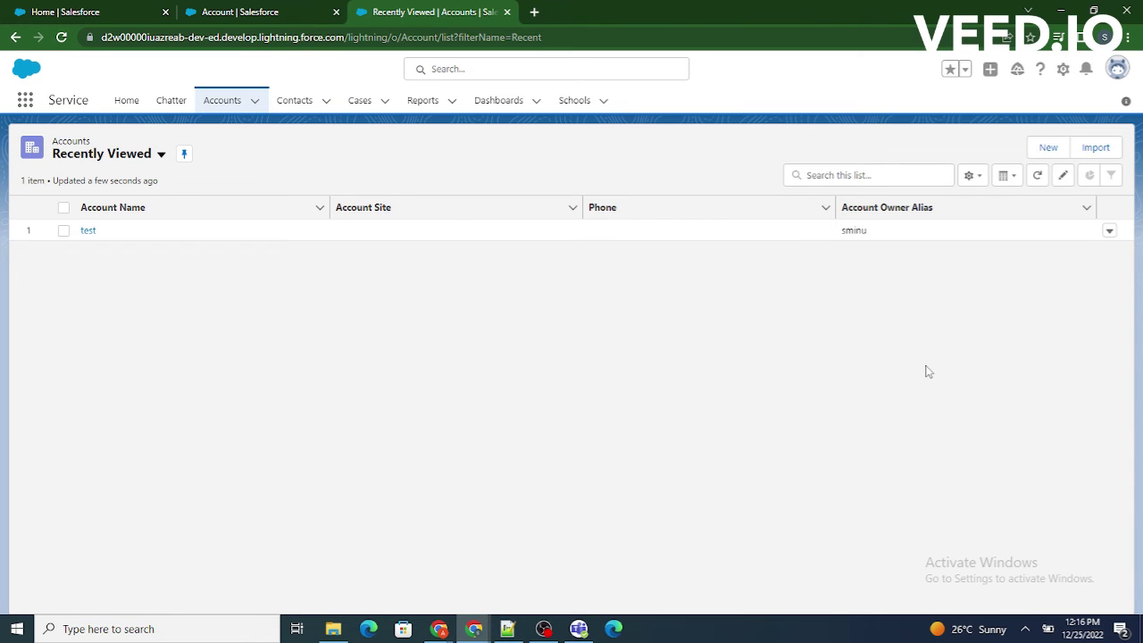
Start a New Account and scroll past Industry to confirm Annual Revenue is gone
click(1048, 148)
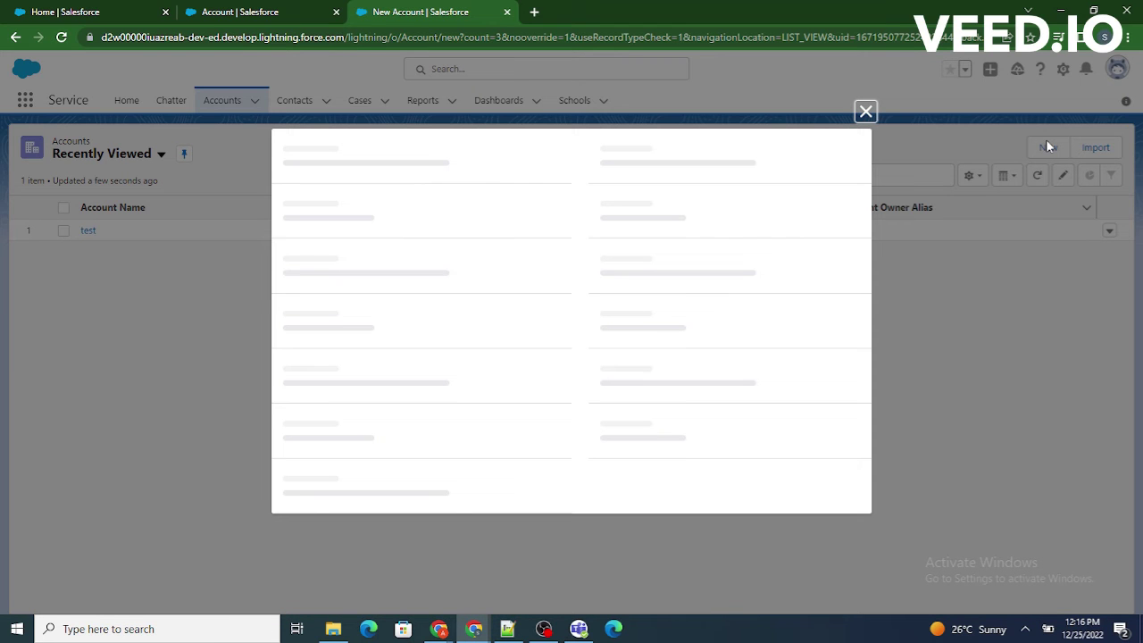
scroll(425, 475, down, 3)
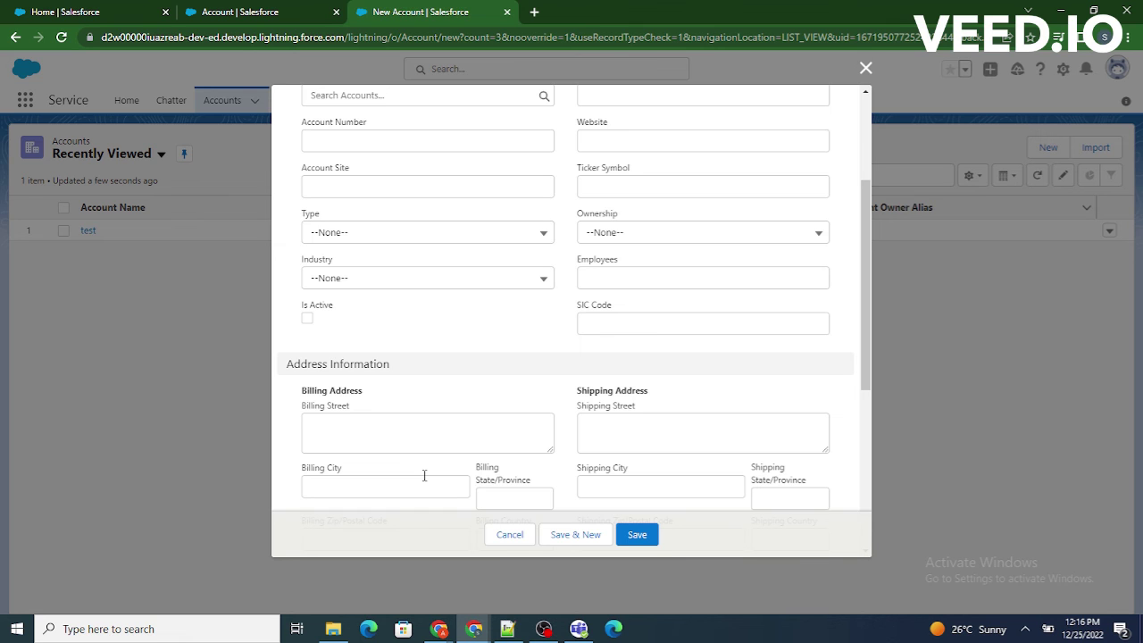
scroll(641, 313, up, 2)
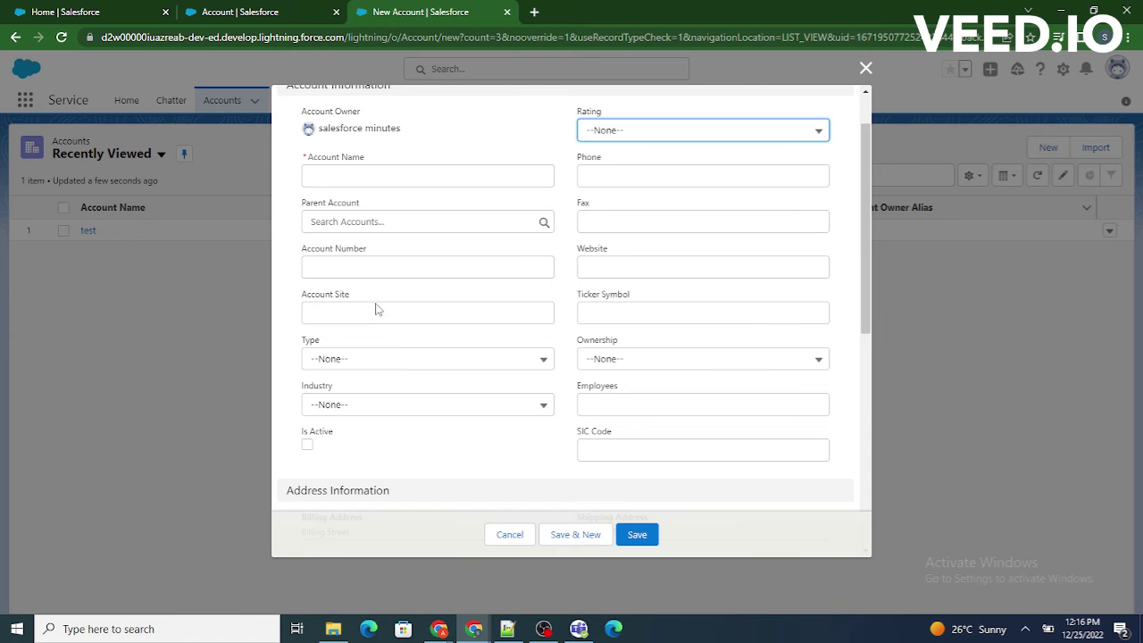
scroll(376, 309, up, 1)
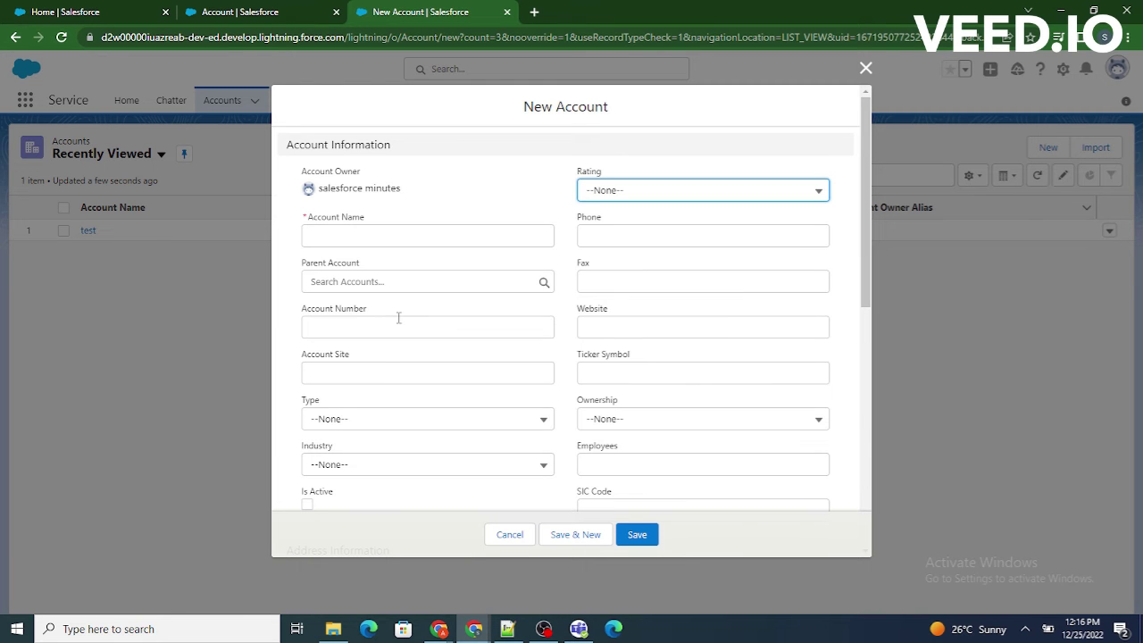
scroll(398, 318, down, 1)
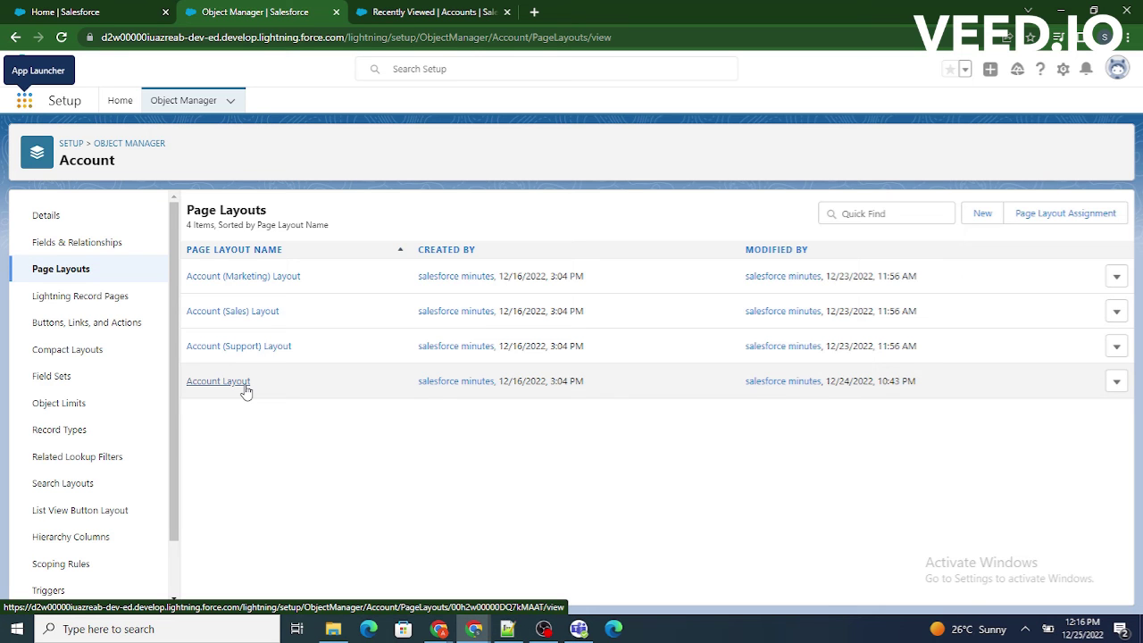
Open Account Layout from the Account Page Layouts list
click(234, 381)
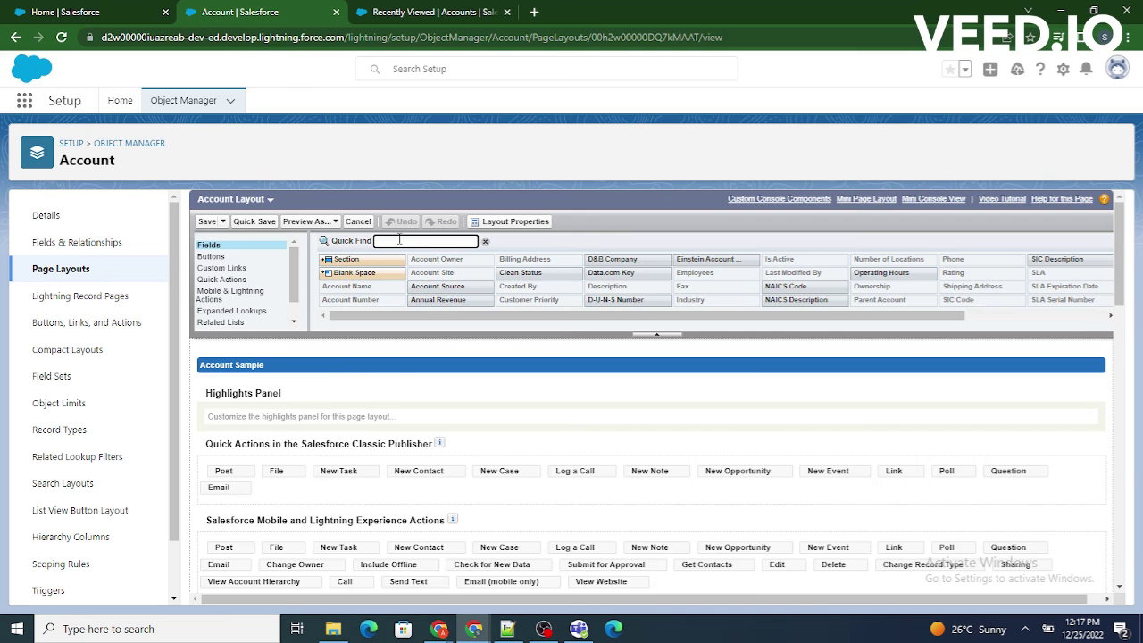
Filter the palette with 'Ann', place Annual Revenue under Industry, and save Account Layout
text(Ann)
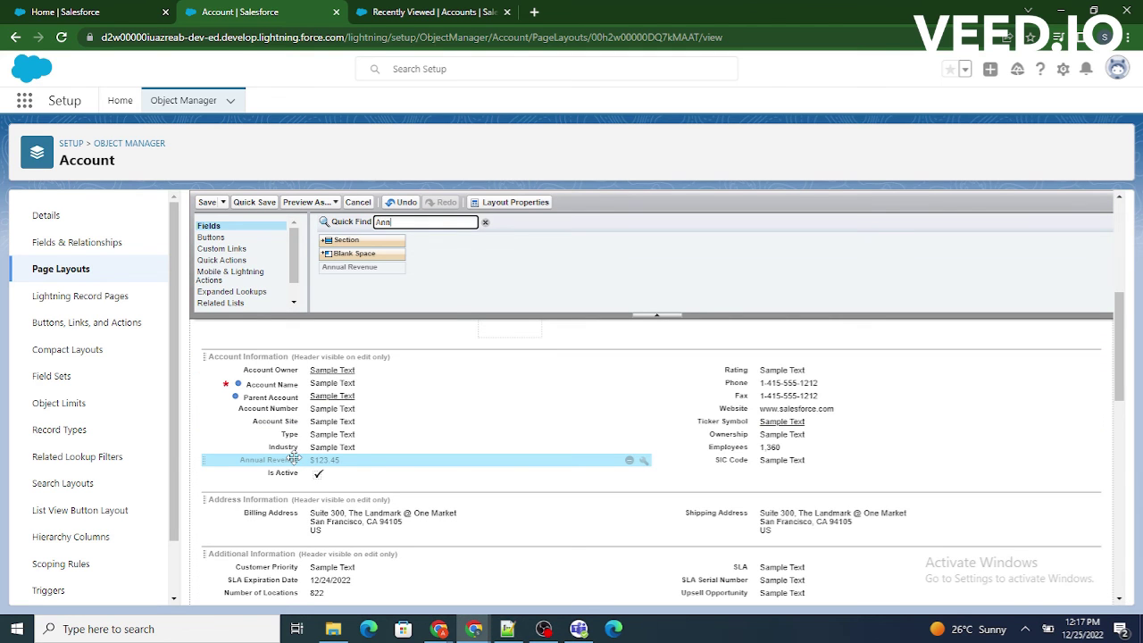
click(200, 201)
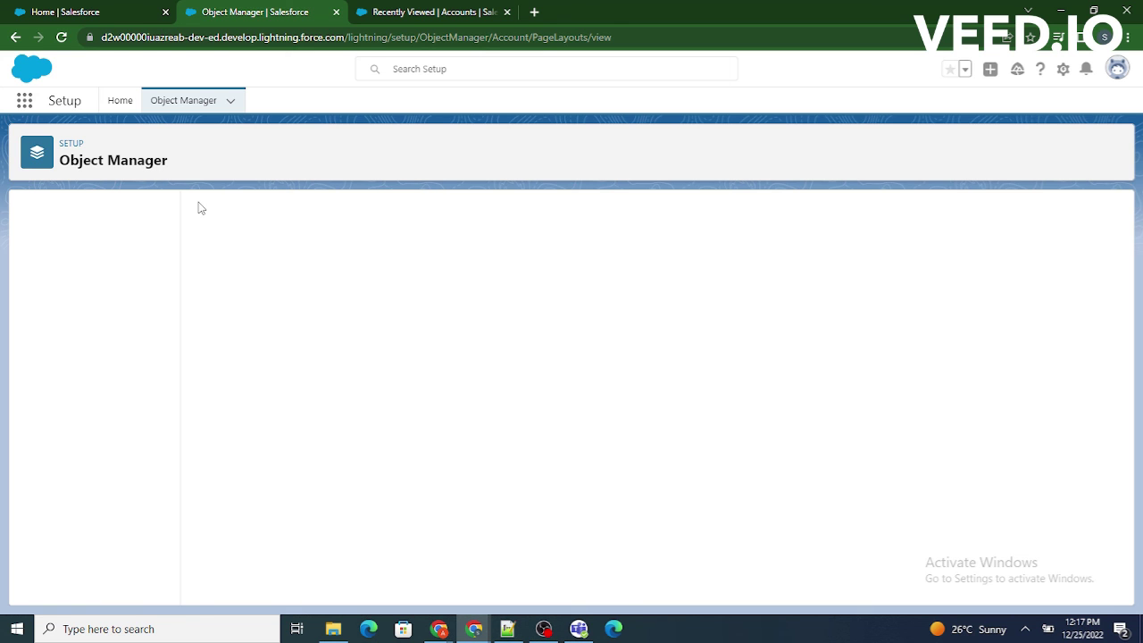
Return to the Accounts Recently Viewed tab and reload it
key(ctrl+Tab)
click(57, 39)
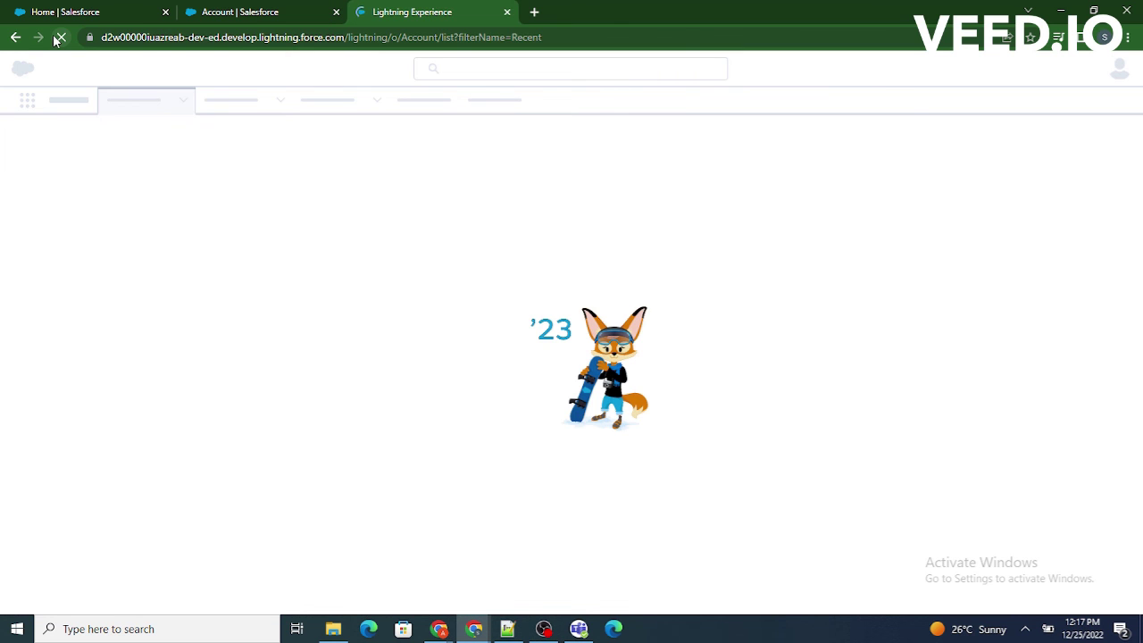